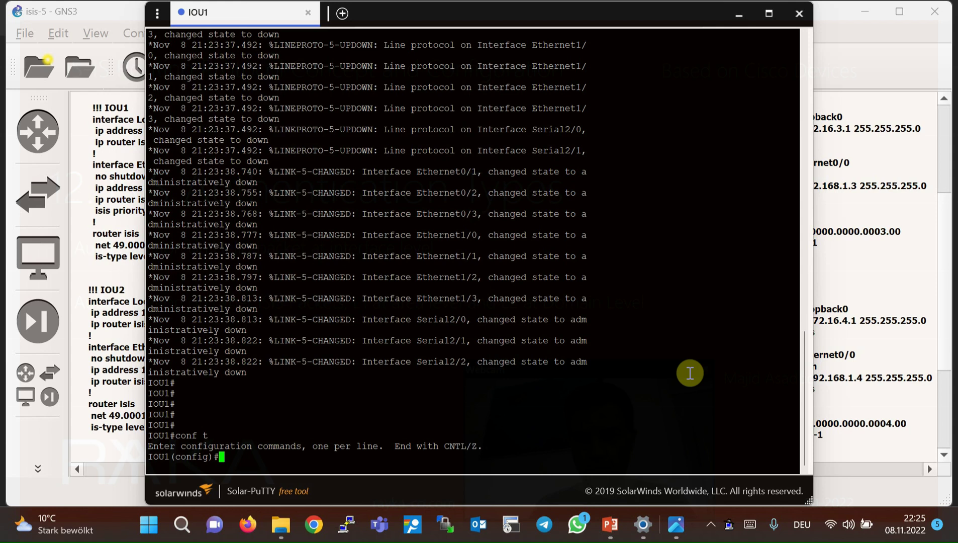
Enter interface configuration mode for Ethernet0/0 on IOU1.
{"action": "type", "text": "int eth"}
{"action": "key", "text": "Tab"}
{"action": "type", "text": "0/0"}
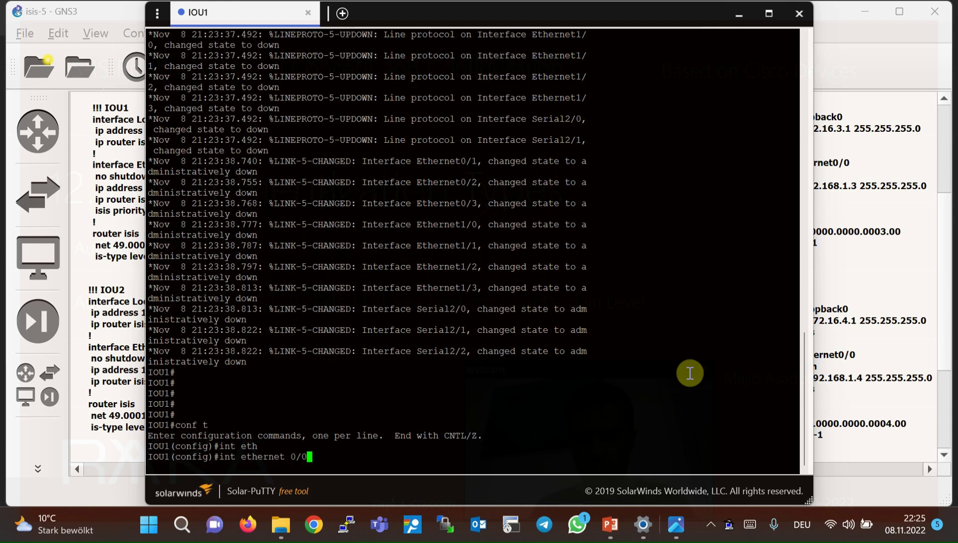
{"action": "key", "text": "Return"}
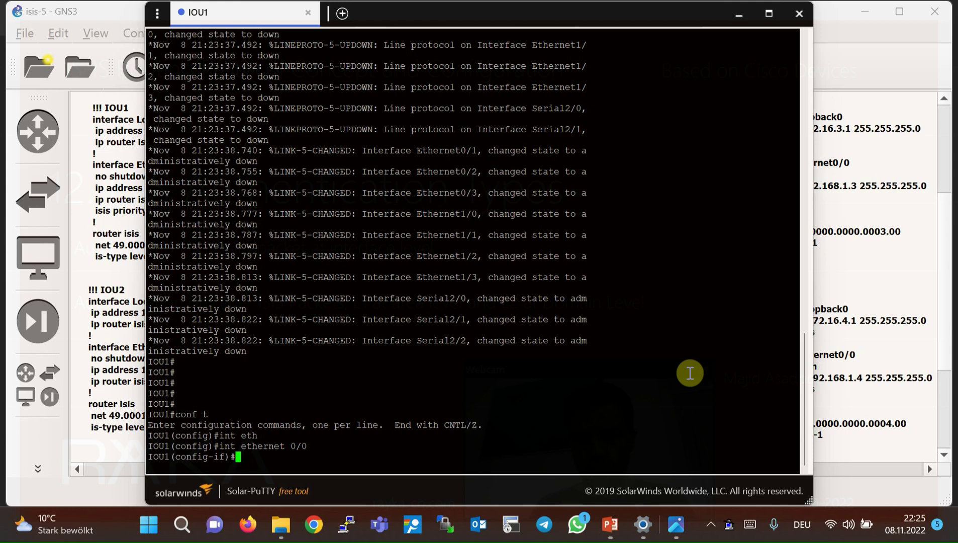
{"action": "type", "text": "e"}
Leave the interface and create key chain CHAIN1.
{"action": "type", "text": "xit"}
{"action": "key", "text": "Return"}
{"action": "type", "text": "key ch"}
{"action": "key", "text": "Tab"}
{"action": "type", "text": "CHAIN1"}
{"action": "key", "text": "Return"}
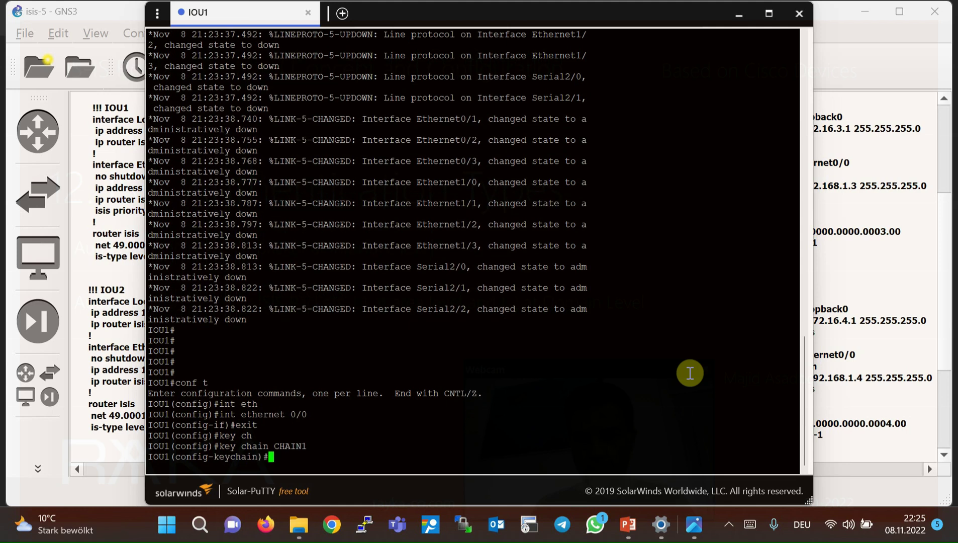
Add key 1 to CHAIN1 with key-string RAYKA.
{"action": "type", "text": "ke"}
{"action": "key", "text": "Tab"}
{"action": "type", "text": "1"}
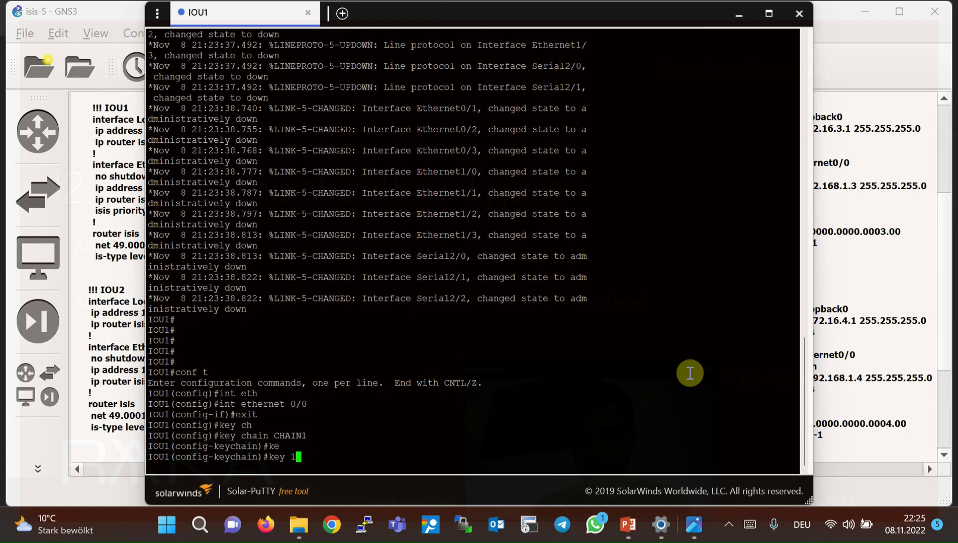
{"action": "key", "text": "Return"}
{"action": "type", "text": "keychain-key)#ke"}
{"action": "key", "text": "Tab"}
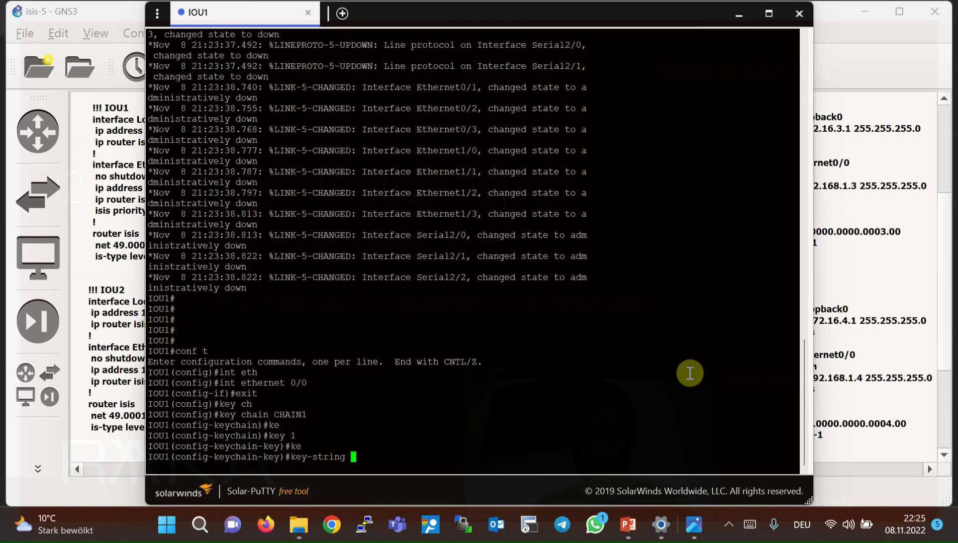
{"action": "type", "text": "RAYKA"}
{"action": "key", "text": "Return"}
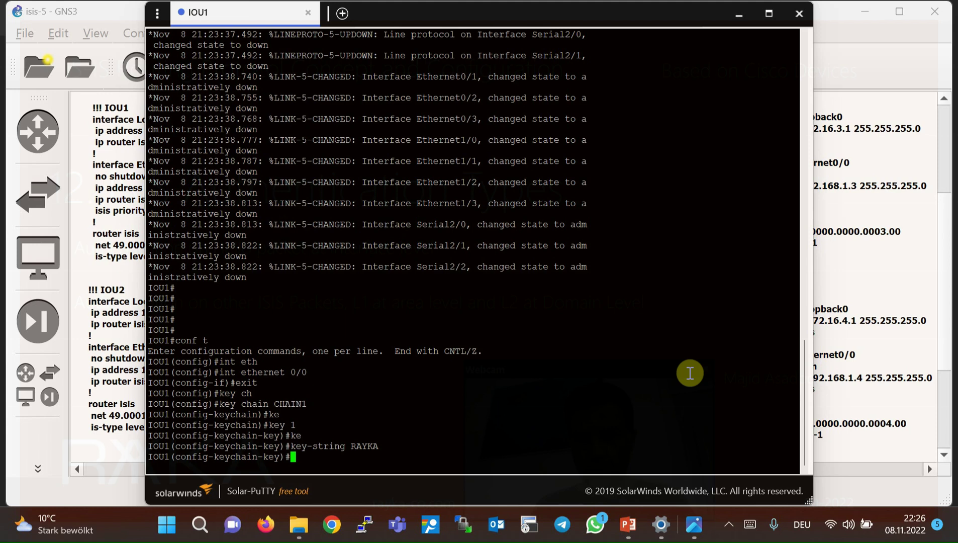
{"action": "left_click_drag", "start_coordinate": [279, 425], "coordinate": [301, 424]}
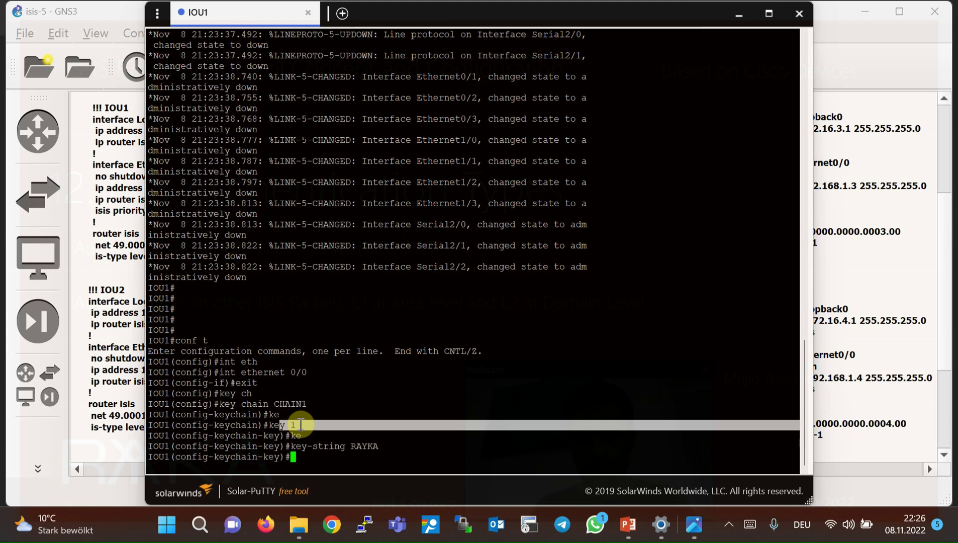
{"action": "double_click", "coordinate": [368, 445]}
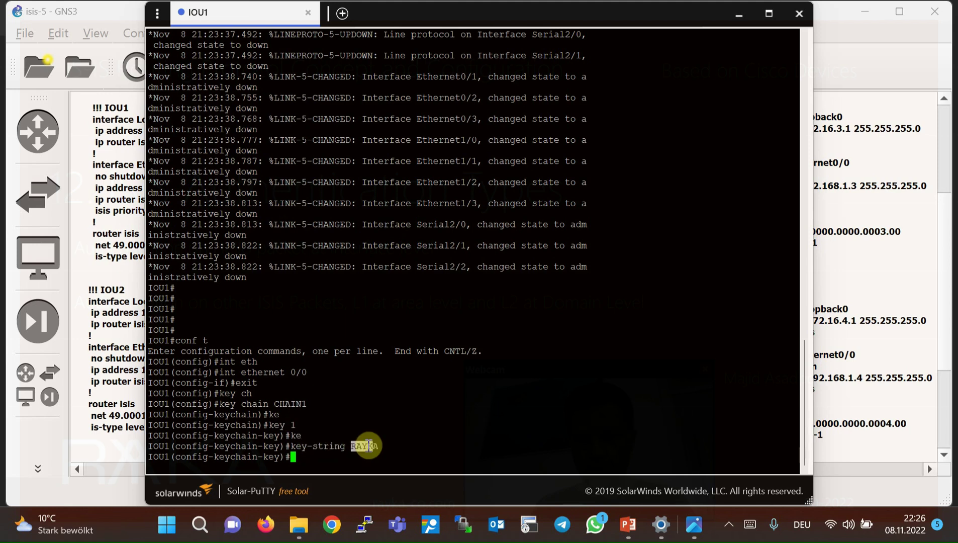
{"action": "left_click_drag", "start_coordinate": [285, 425], "coordinate": [295, 424]}
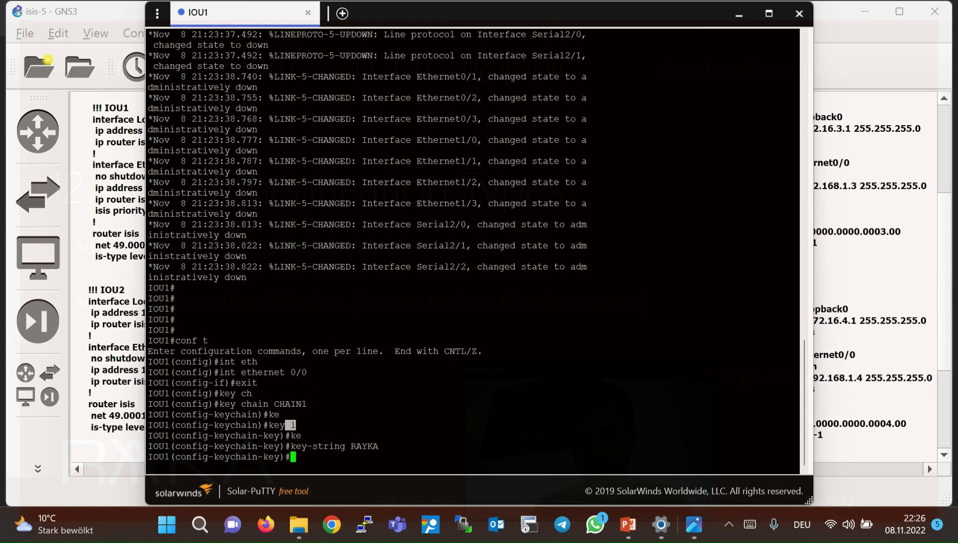
Exit the key chain configuration and return to interface Ethernet0/0.
{"action": "type", "text": "exit"}
{"action": "key", "text": "Return"}
{"action": "type", "text": "exit"}
{"action": "key", "text": "Return"}
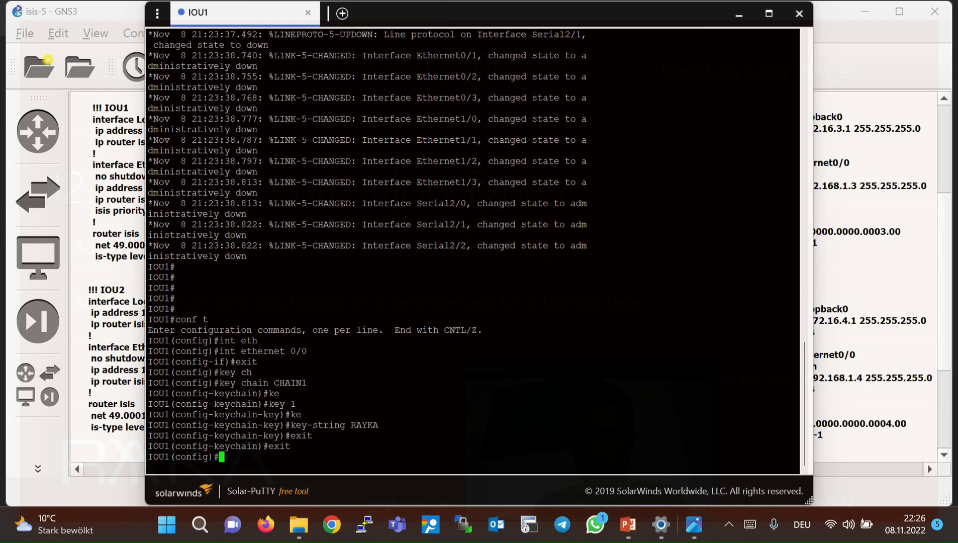
{"action": "type", "text": "int ethernet"}
{"action": "key", "text": "Tab"}
{"action": "type", "text": "0/0"}
{"action": "key", "text": "Return"}
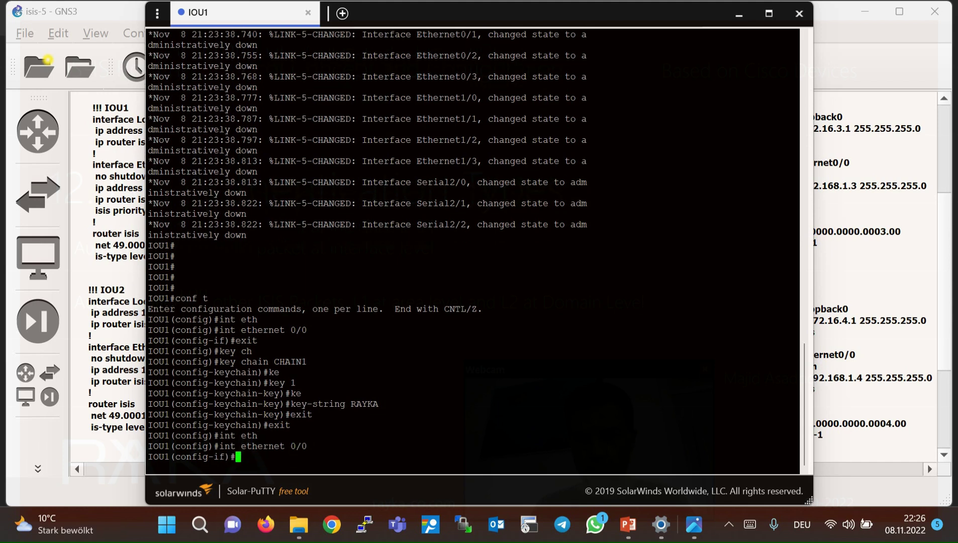
List the available isis authentication mode options (md5, text) on Ethernet0/0.
{"action": "type", "text": "isis auth"}
{"action": "key", "text": "Tab"}
{"action": "type", "text": "mo"}
{"action": "key", "text": "Tab"}
{"action": "type", "text": "?"}
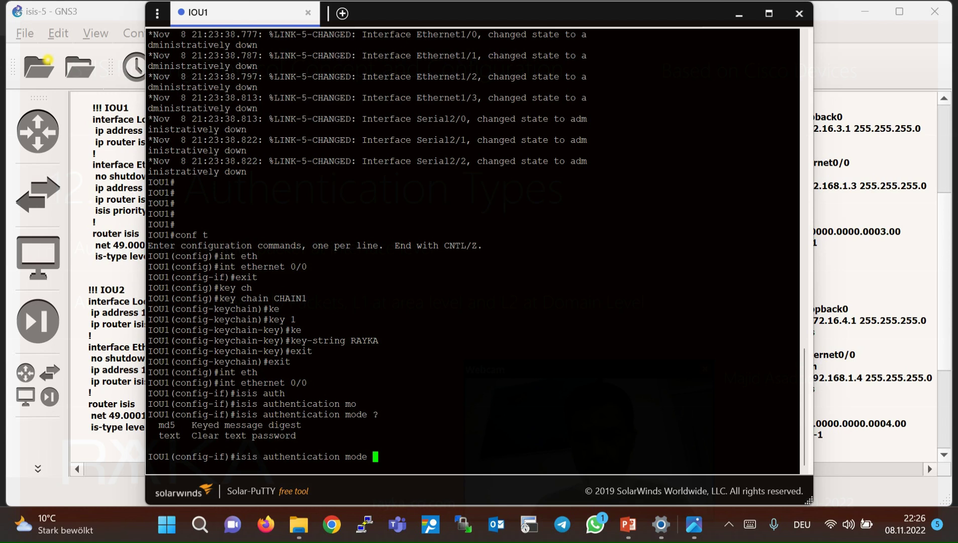
Show level-1/level-2 help for 'isis authentication key-chain CHAIN1', then erase the command.
{"action": "key", "text": "BackSpace"}
{"action": "key", "text": "BackSpace"}
{"action": "key", "text": "BackSpace"}
{"action": "key", "text": "BackSpace"}
{"action": "key", "text": "BackSpace"}
{"action": "type", "text": "ke"}
{"action": "key", "text": "Tab"}
{"action": "type", "text": "?"}
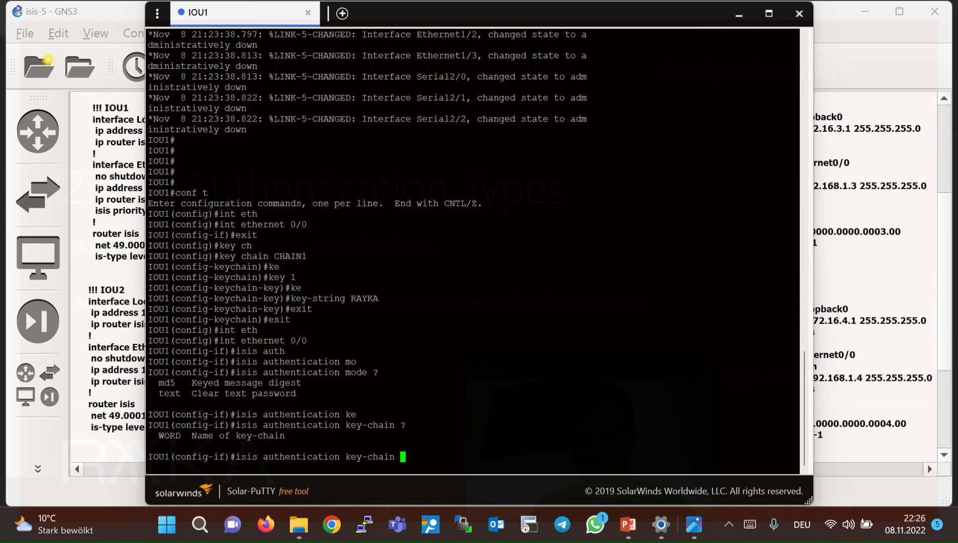
{"action": "type", "text": "CA"}
{"action": "key", "text": "BackSpace"}
{"action": "type", "text": "HAIN1 ?"}
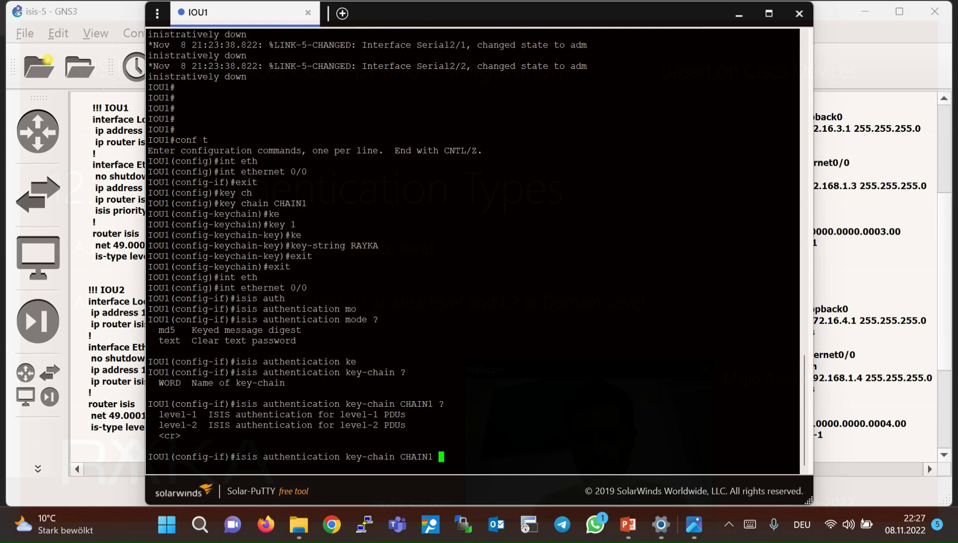
{"action": "mouse_move", "coordinate": [158, 415]}
{"action": "left_mouse_down"}
{"action": "mouse_move", "coordinate": [192, 417]}
{"action": "mouse_move", "coordinate": [164, 425]}
{"action": "left_mouse_up"}
{"action": "key", "text": "BackSpace"}
{"action": "key", "text": "BackSpace"}
{"action": "key", "text": "BackSpace"}
{"action": "key", "text": "BackSpace"}
{"action": "key", "text": "BackSpace"}
{"action": "key", "text": "BackSpace"}
{"action": "key", "text": "BackSpace"}
{"action": "key", "text": "BackSpace"}
{"action": "key", "text": "BackSpace"}
{"action": "key", "text": "BackSpace"}
{"action": "key", "text": "BackSpace"}
{"action": "key", "text": "BackSpace"}
{"action": "key", "text": "BackSpace"}
{"action": "key", "text": "BackSpace"}
{"action": "key", "text": "BackSpace"}
{"action": "key", "text": "BackSpace"}
{"action": "key", "text": "BackSpace"}
{"action": "key", "text": "BackSpace"}
{"action": "key", "text": "BackSpace"}
{"action": "key", "text": "BackSpace"}
{"action": "key", "text": "BackSpace"}
{"action": "key", "text": "BackSpace"}
{"action": "key", "text": "BackSpace"}
{"action": "key", "text": "BackSpace"}
{"action": "key", "text": "BackSpace"}
{"action": "key", "text": "BackSpace"}
{"action": "key", "text": "BackSpace"}
{"action": "key", "text": "BackSpace"}
{"action": "key", "text": "BackSpace"}
{"action": "key", "text": "BackSpace"}
{"action": "key", "text": "BackSpace"}
{"action": "key", "text": "BackSpace"}
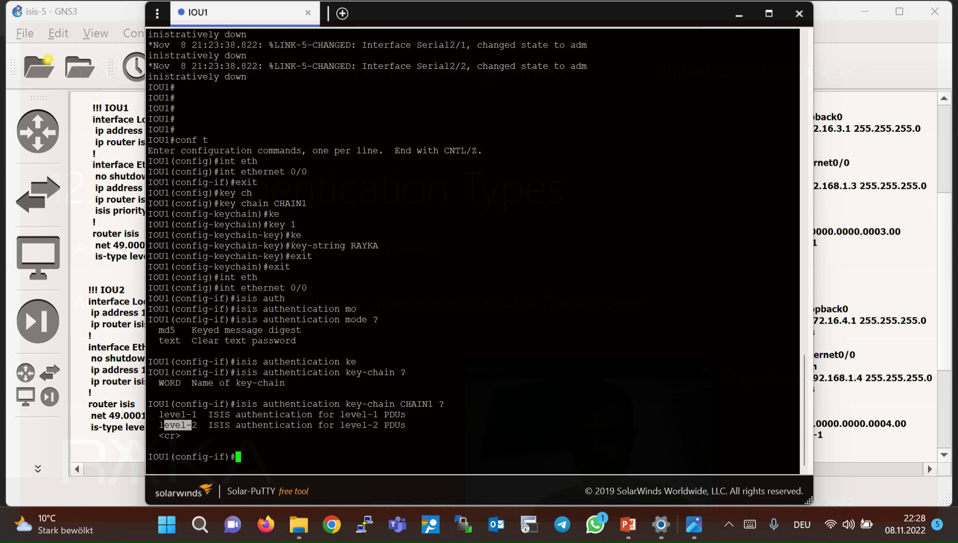
Enter router isis configuration and list the authentication mode options.
{"action": "type", "text": "exit"}
{"action": "key", "text": "Return"}
{"action": "type", "text": "router isis"}
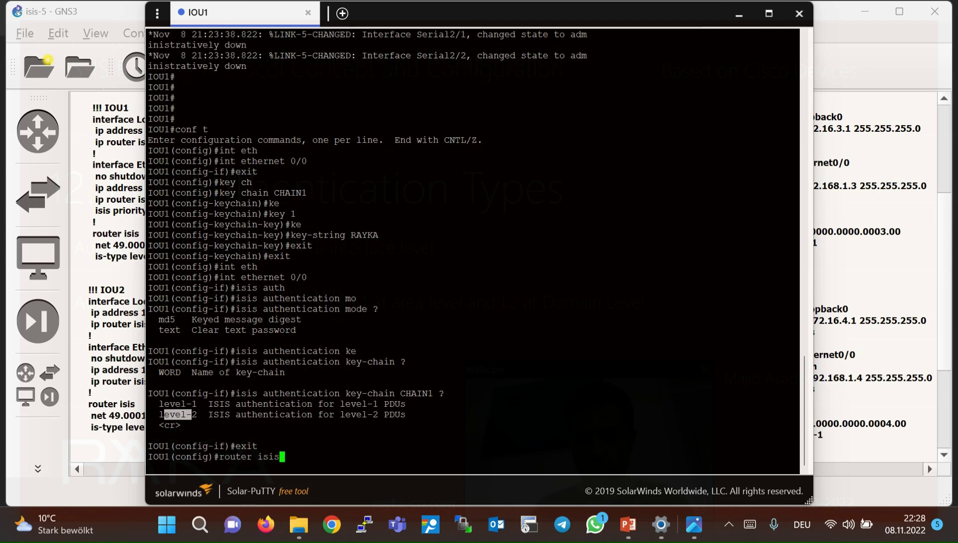
{"action": "key", "text": "Return"}
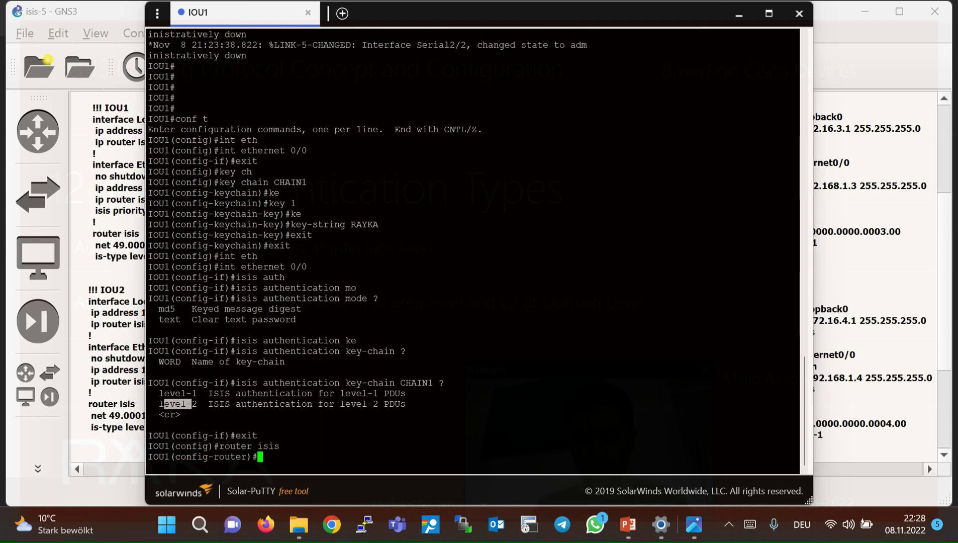
{"action": "type", "text": "authe"}
{"action": "key", "text": "Tab"}
{"action": "type", "text": "mo"}
{"action": "key", "text": "Tab"}
{"action": "type", "text": "?"}
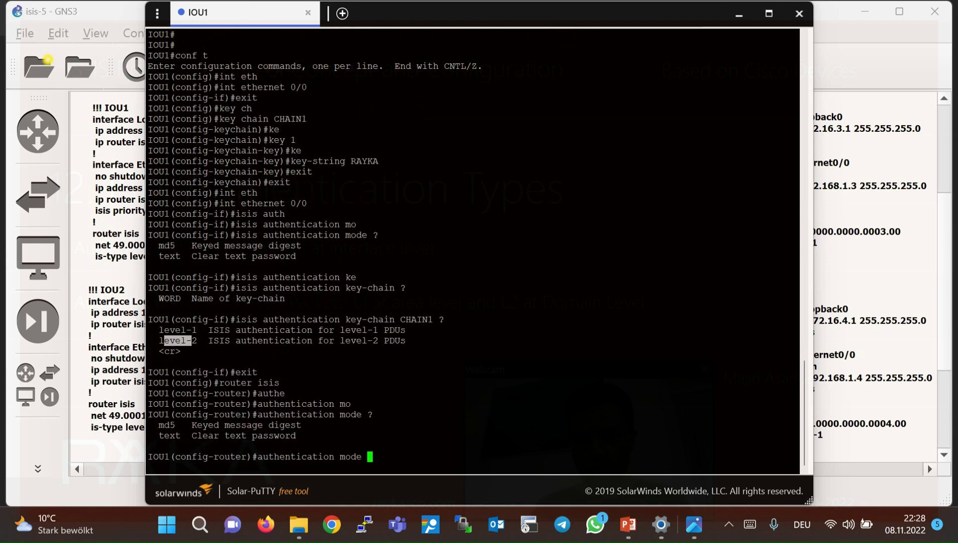
Show level-1/level-2 options for 'authentication key-chain CHAIN1' under router isis.
{"action": "key", "text": "BackSpace"}
{"action": "key", "text": "BackSpace"}
{"action": "key", "text": "BackSpace"}
{"action": "key", "text": "BackSpace"}
{"action": "key", "text": "BackSpace"}
{"action": "type", "text": "ke"}
{"action": "key", "text": "Tab"}
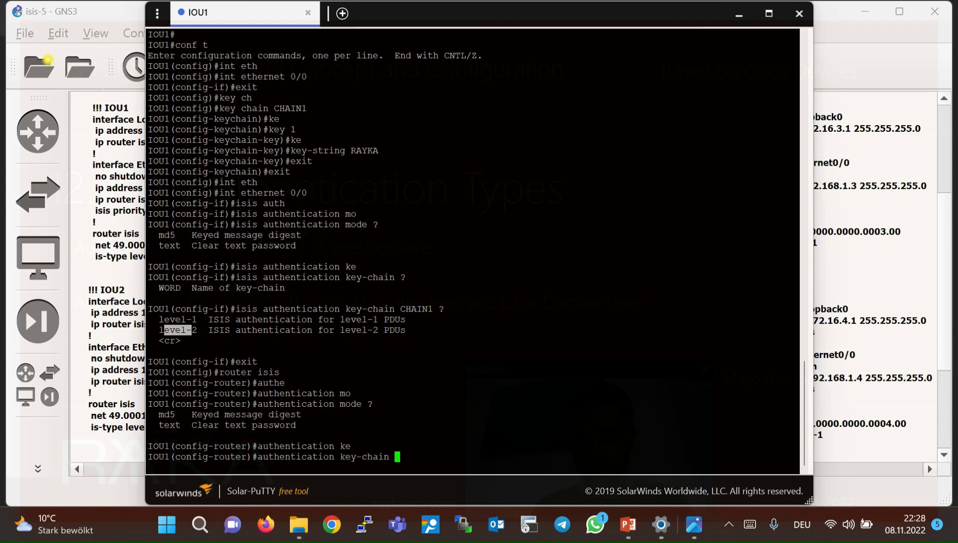
{"action": "type", "text": "CHAIN1 ?"}
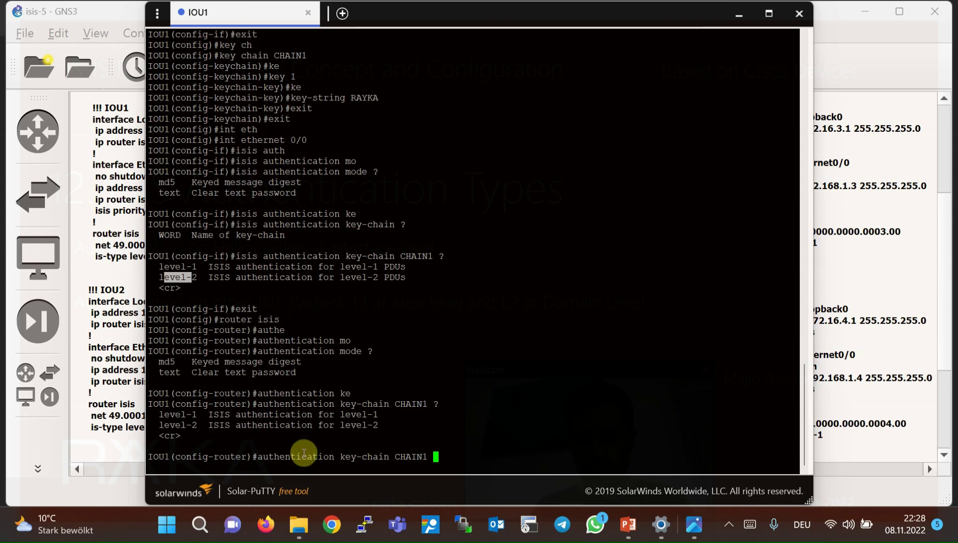
{"action": "left_click_drag", "start_coordinate": [151, 404], "coordinate": [191, 417]}
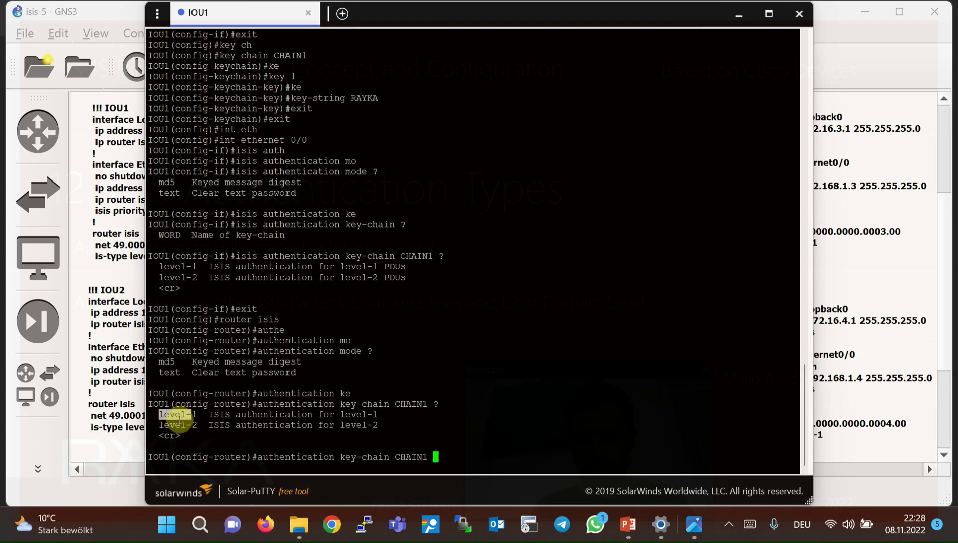
{"action": "left_click", "coordinate": [160, 424]}
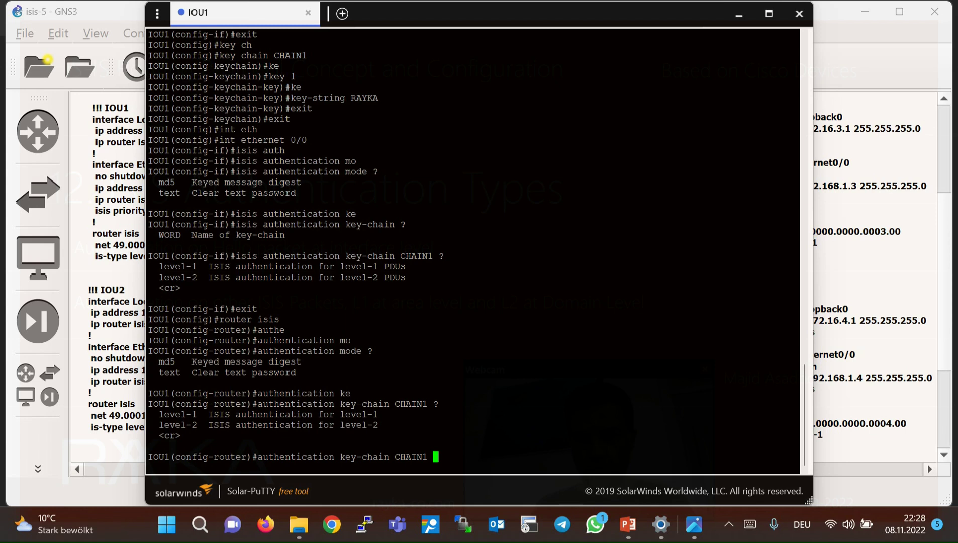